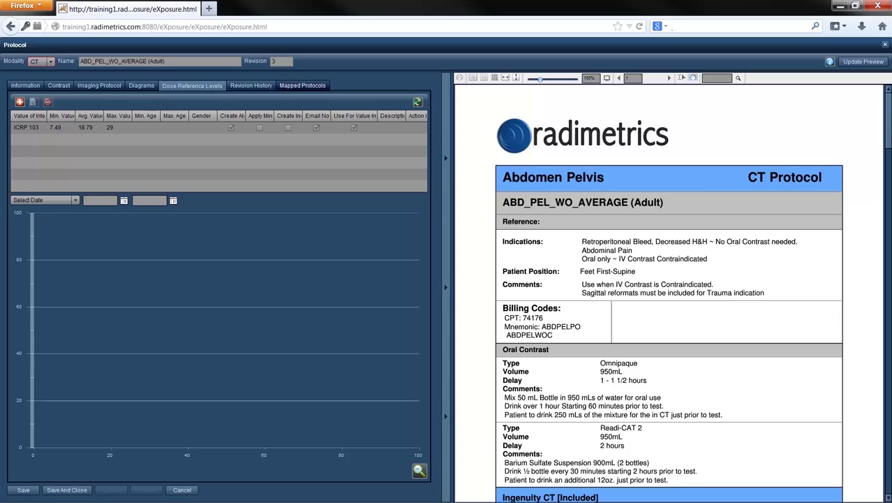
Show ABD_PEL_WO_AVERAGE's mapped device protocols by institution, equipment and device
left_click(302, 85)
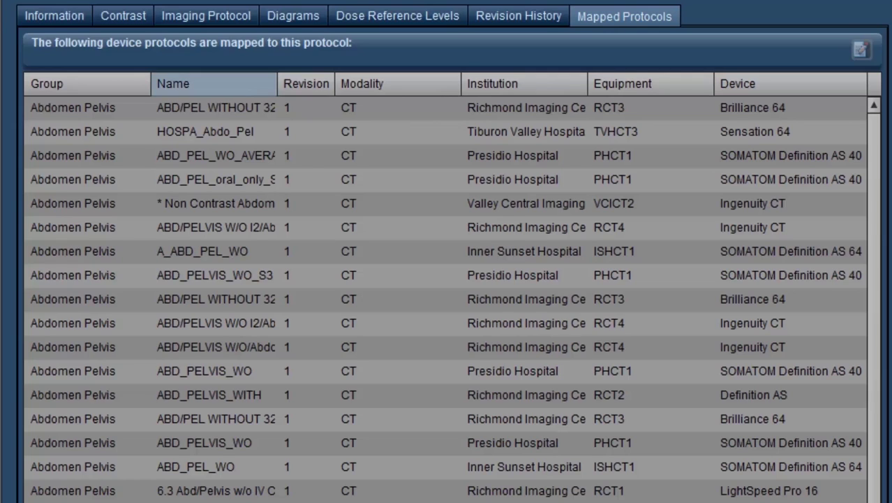
Display the protocol's dose reference levels, including ICRP 103 (min 7.49, average 18.79, max 29)
left_click(397, 15)
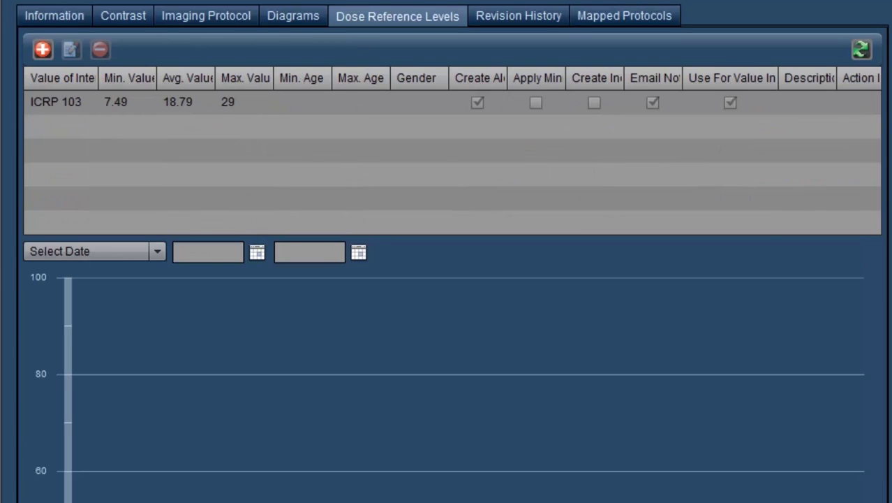